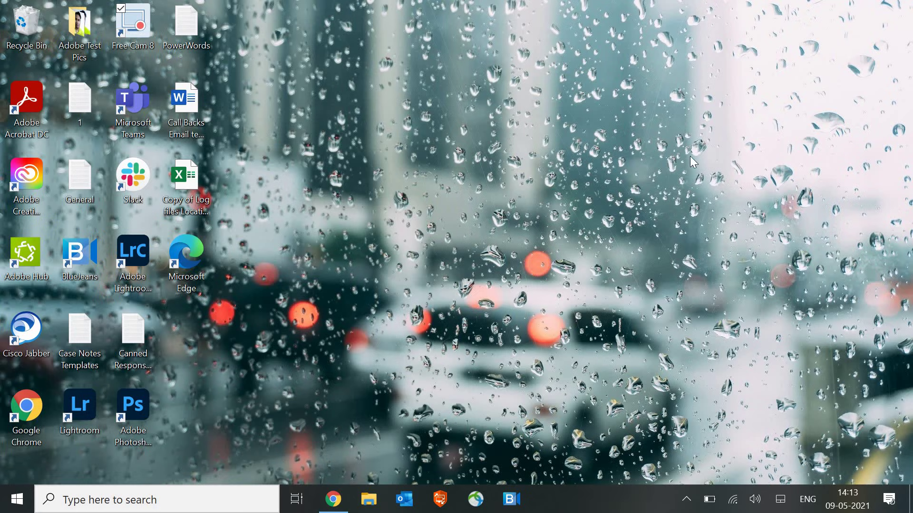
Launch cleanmgr from the Run dialog so Disk Cleanup scans drive C:
right_click(17, 505)
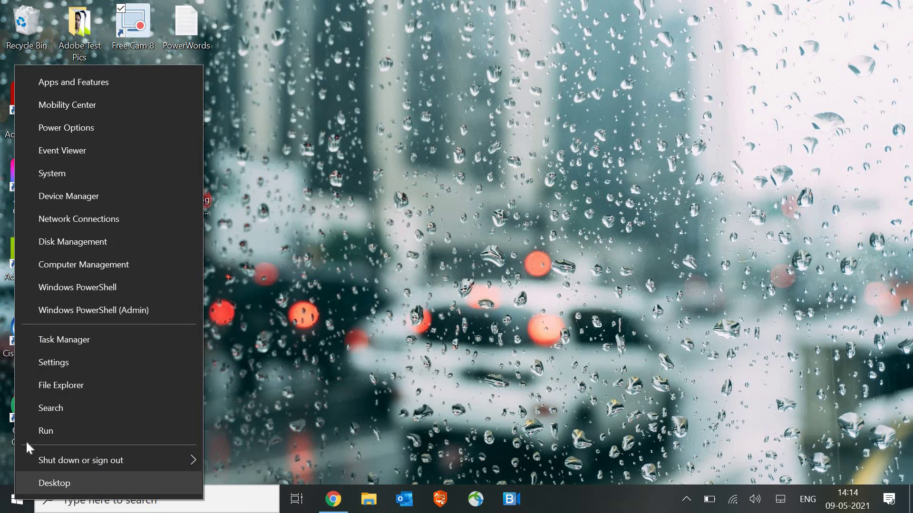
left_click(45, 435)
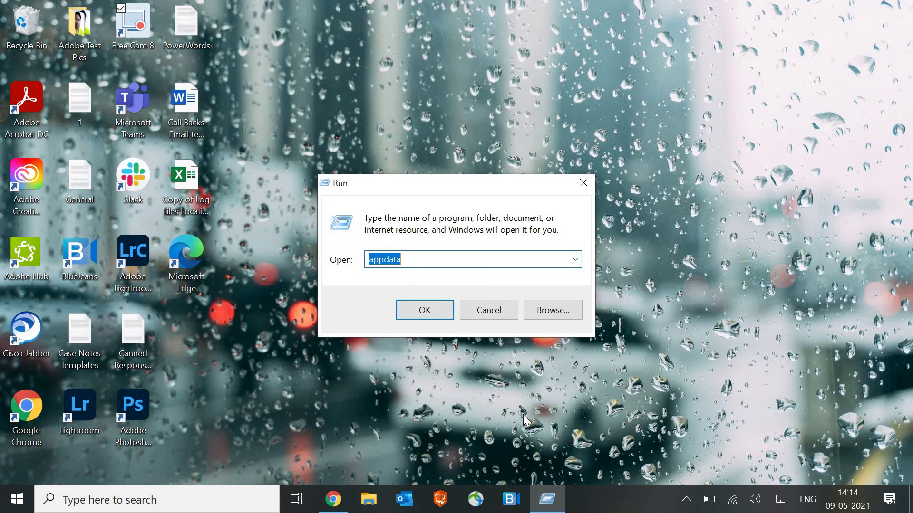
type("cleanm")
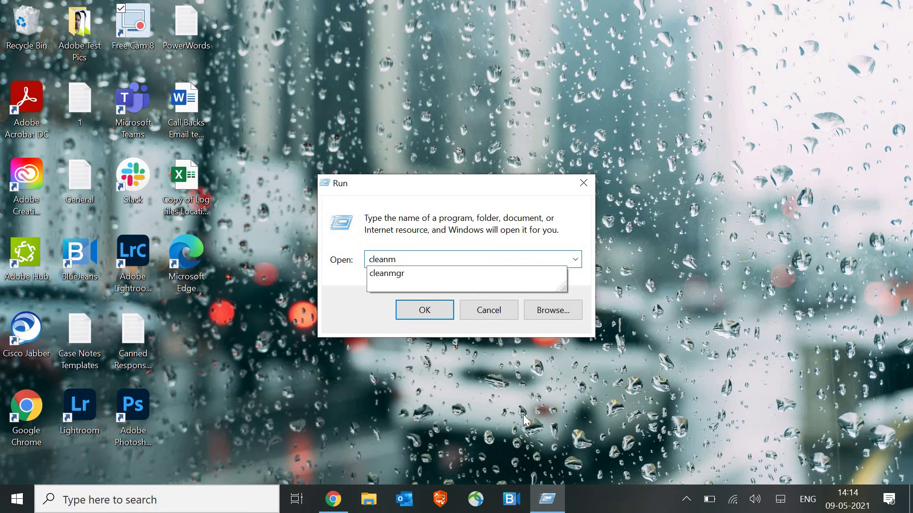
key("Down")
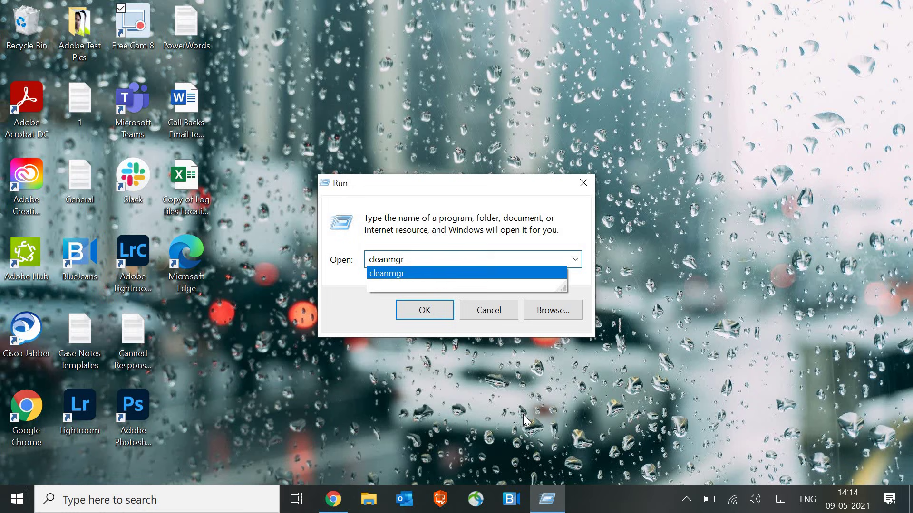
key("Return")
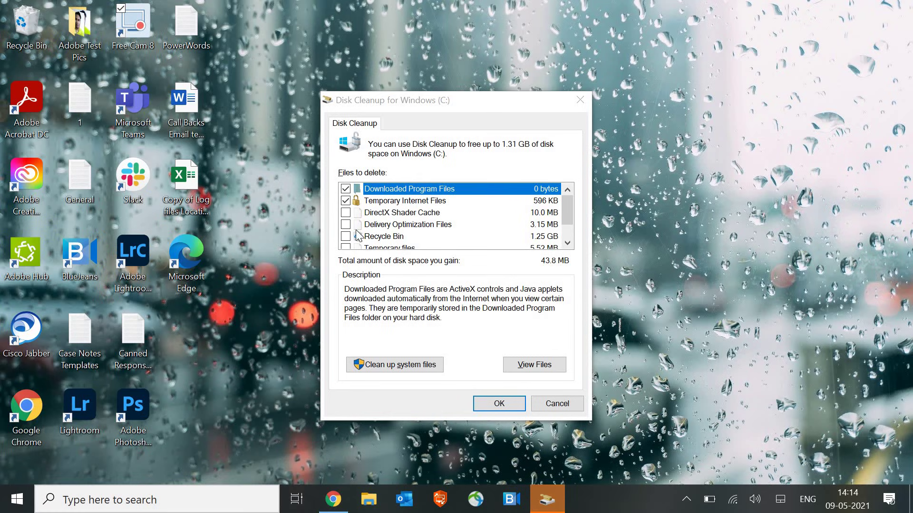
Tick DirectX Shader Cache, Delivery Optimization Files and Recycle Bin, then run the cleanup
left_click(346, 213)
left_click(345, 224)
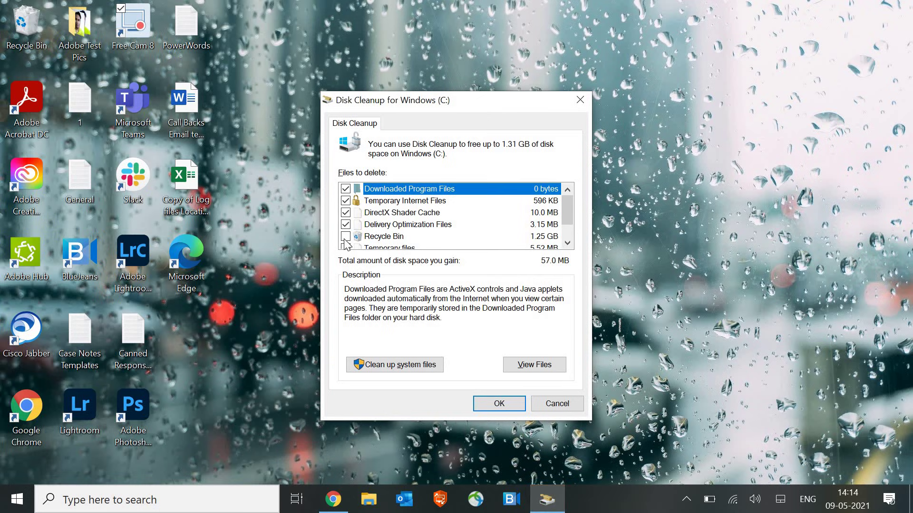
left_click(345, 237)
scroll(380, 218, "down", 1)
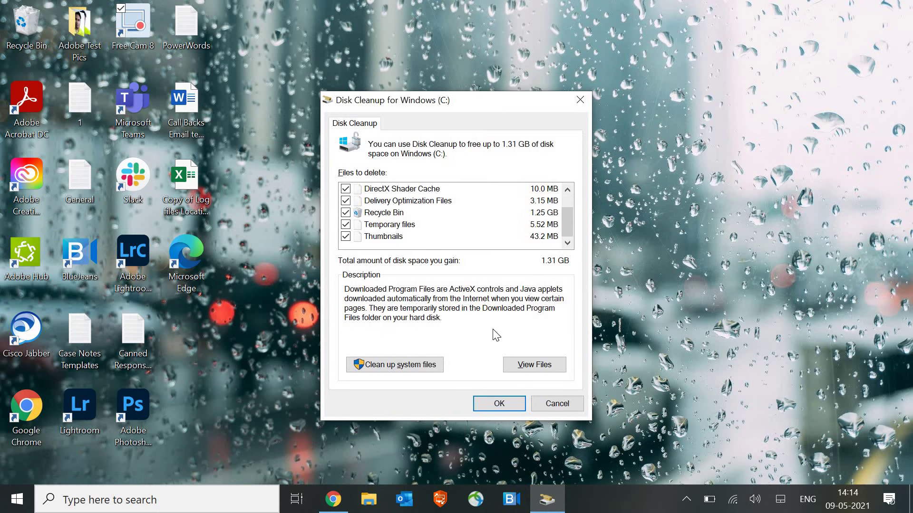
left_click(499, 404)
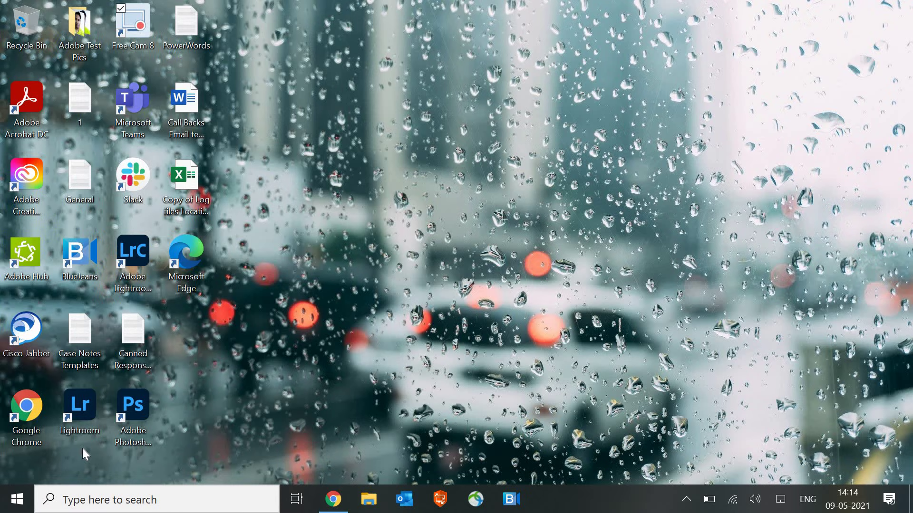
Run 'temp' from the Run dialog to open C:\Windows\Temp in File Explorer
key("super+r")
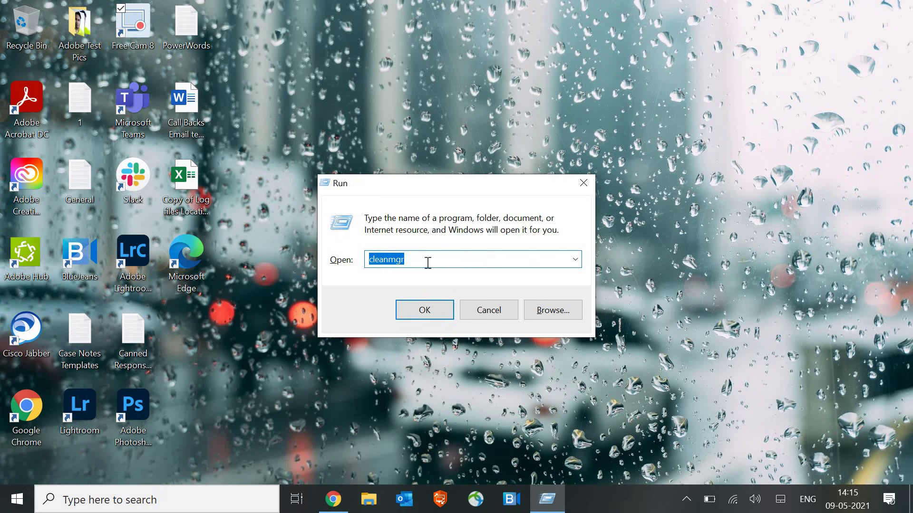
type("temp")
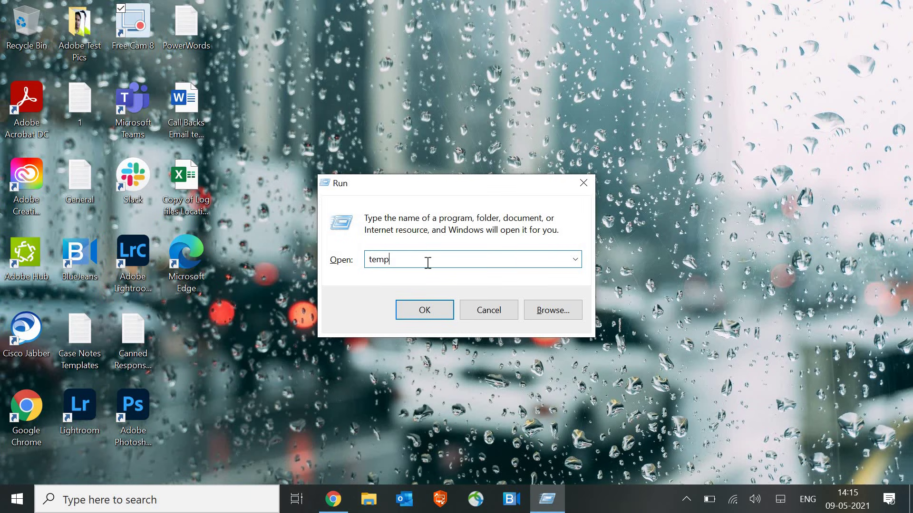
key("Return")
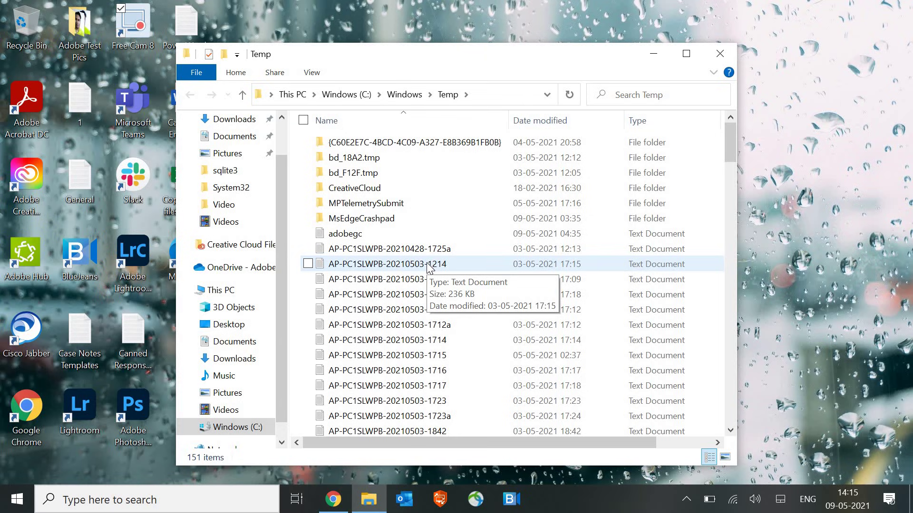
Permanently delete all 151 Temp items, skipping every in-use file, and close the window
left_click(382, 205)
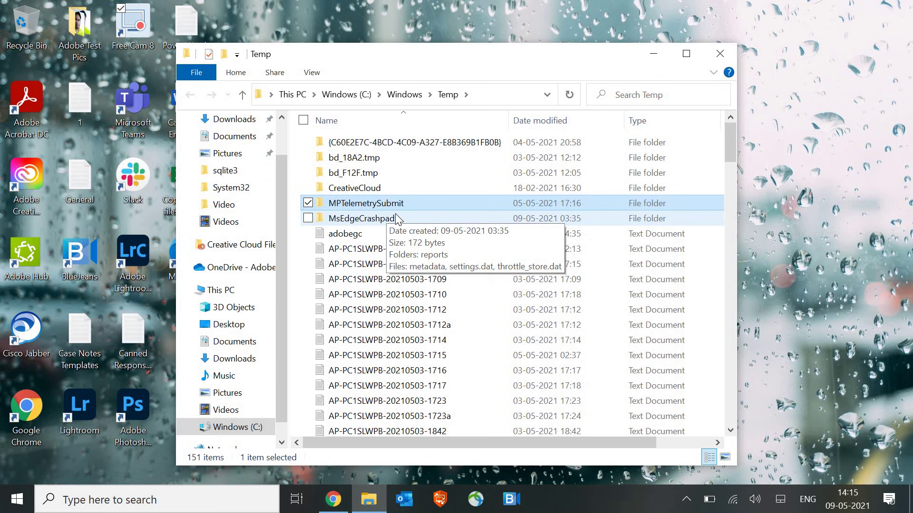
key("ctrl+a")
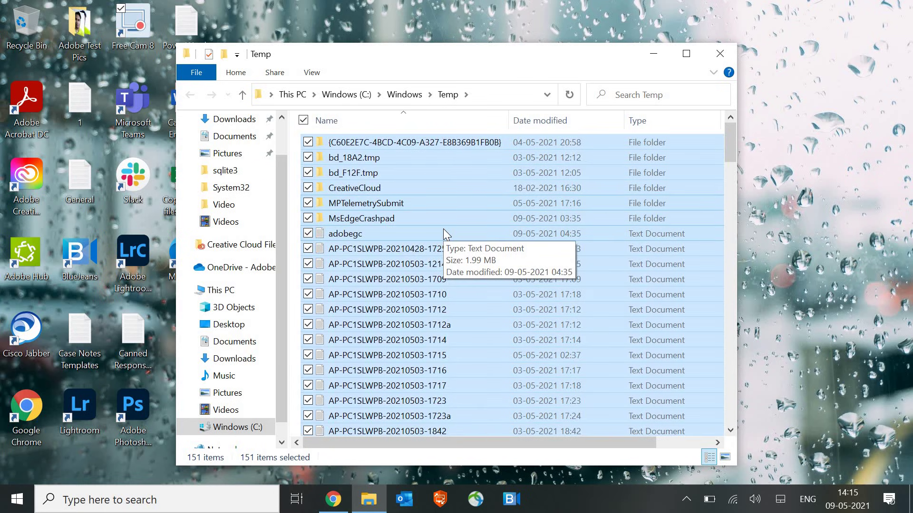
key("shift+Delete")
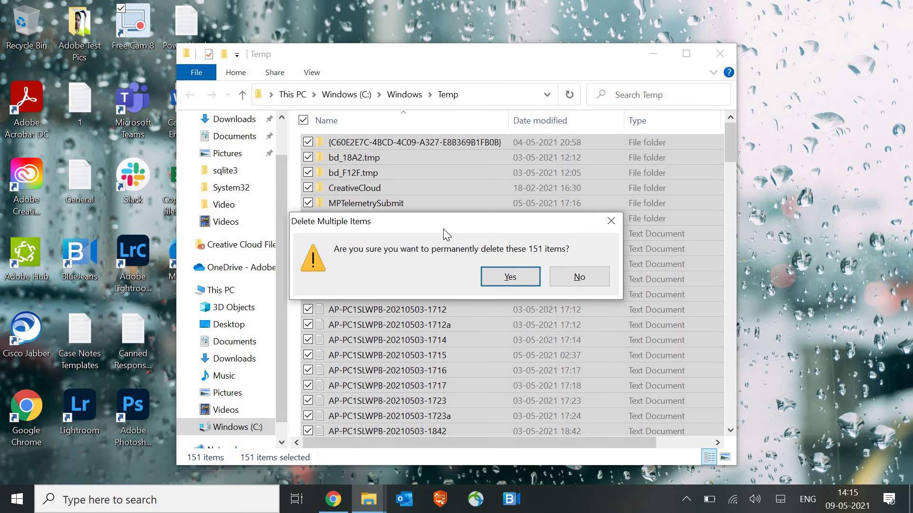
key("Return")
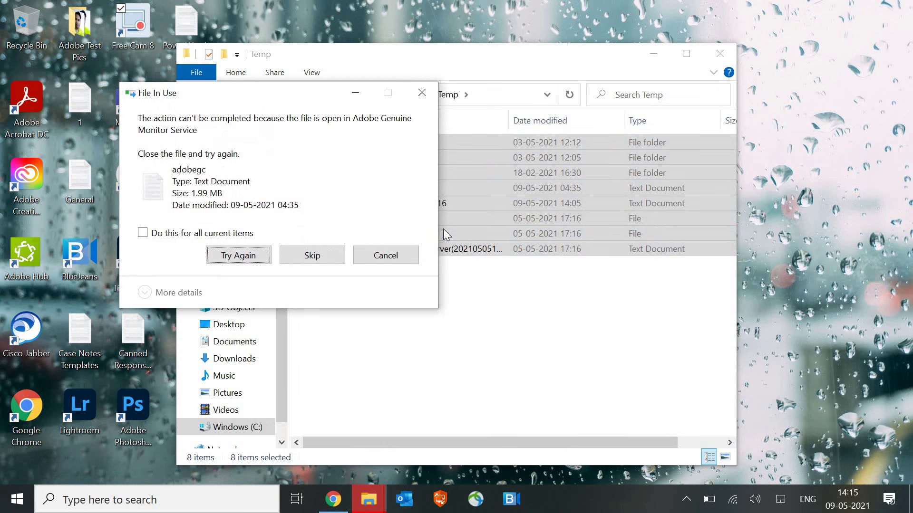
left_click(318, 252)
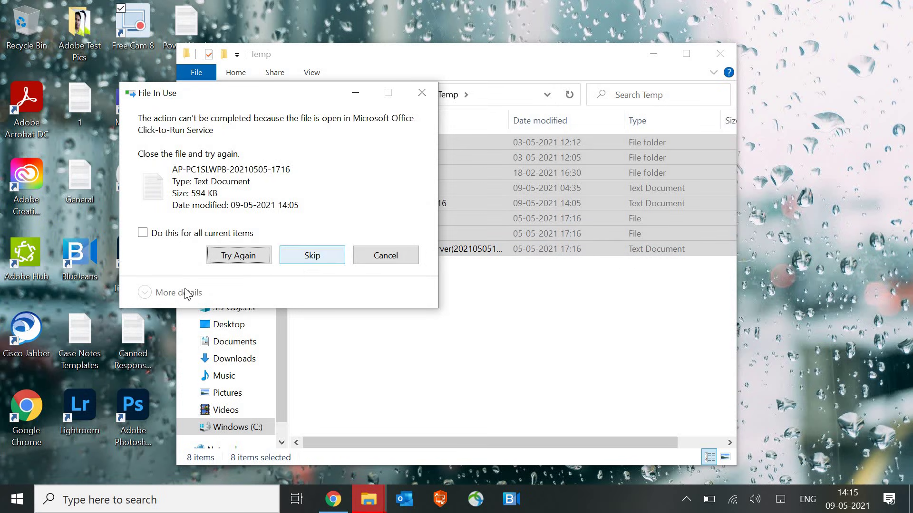
left_click(142, 233)
left_click(309, 257)
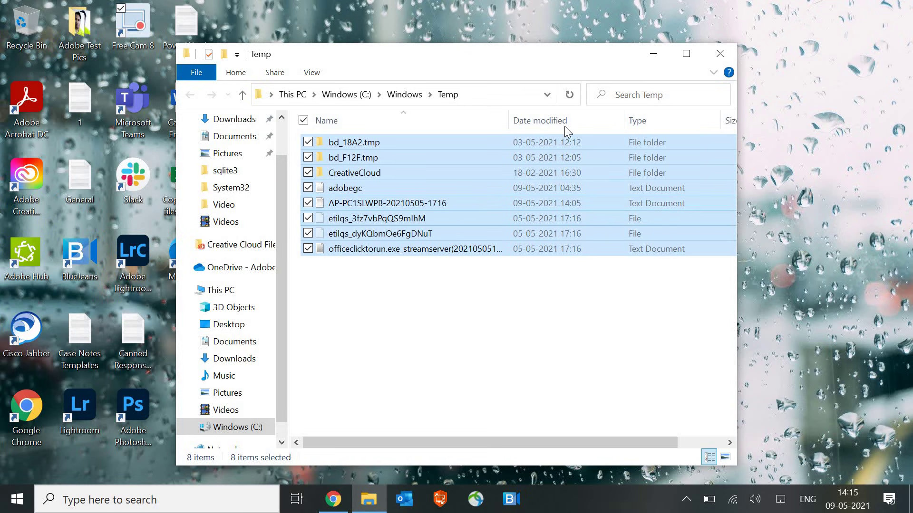
left_click(719, 54)
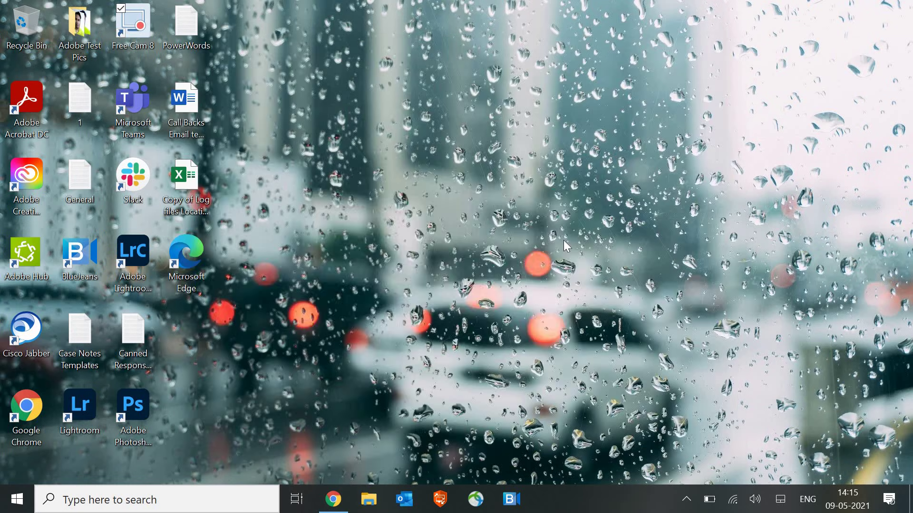
Run '%temp%' from the Run dialog to open the user's AppData\Local\Temp folder
key("super+r")
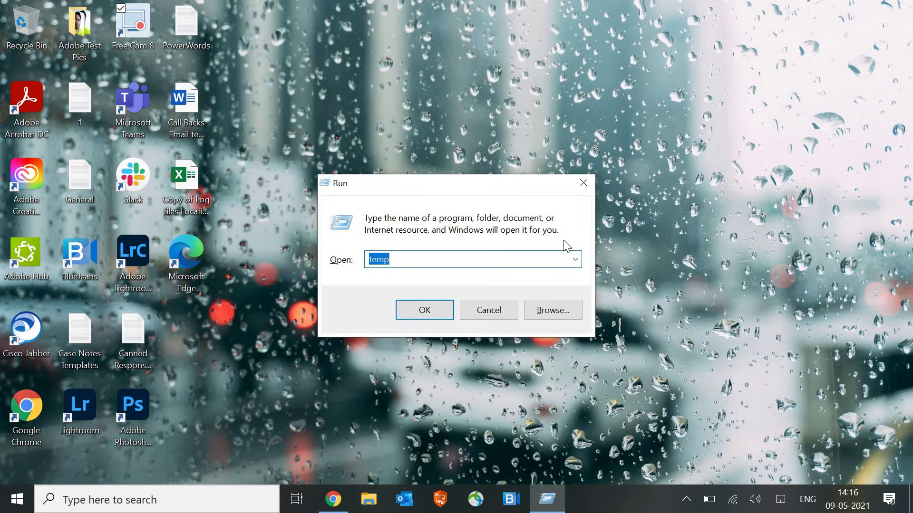
key("End")
type("%temp")
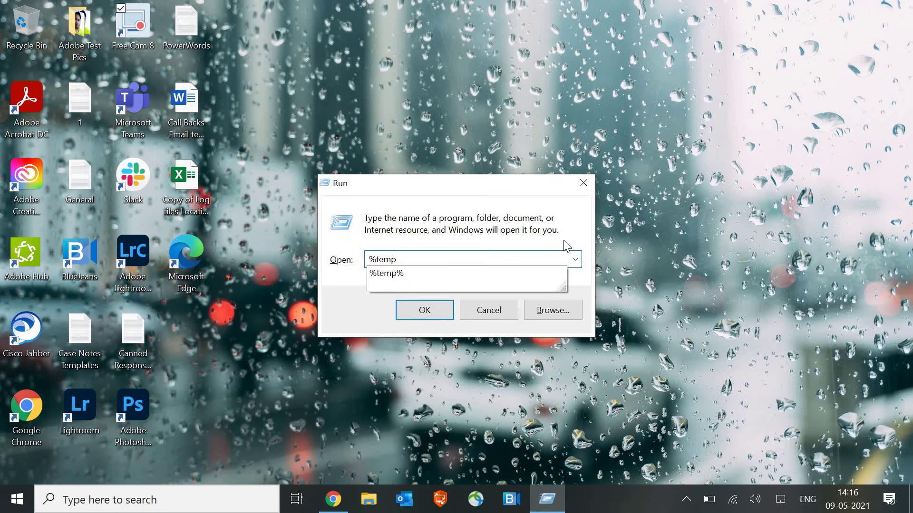
type("%")
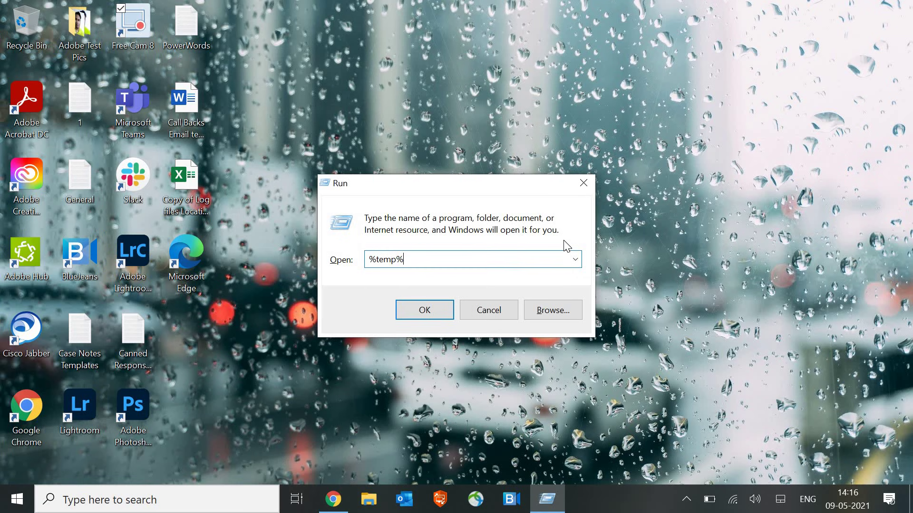
key("Return")
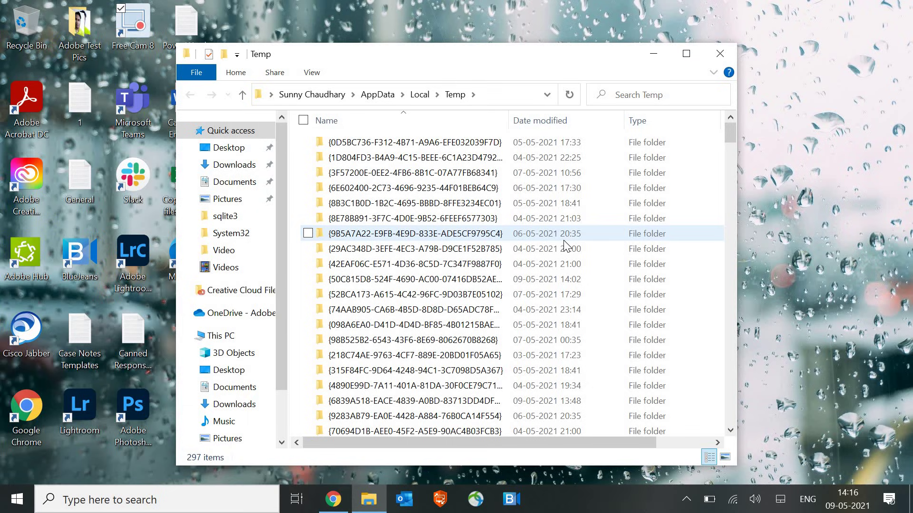
Permanently delete the 297 user Temp items with administrator permission, cancel the leftovers, and close the window
left_click(372, 189)
left_click(370, 205)
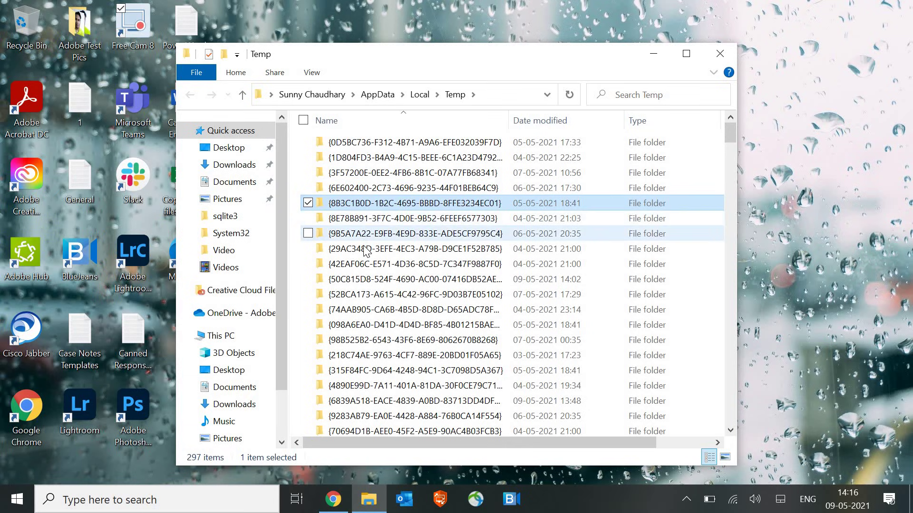
left_click(688, 56)
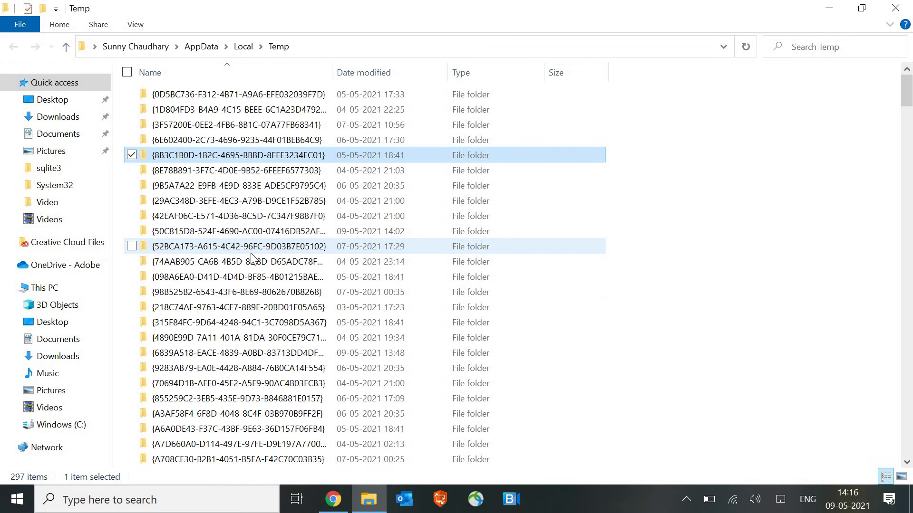
left_click(230, 200)
key("ctrl+a")
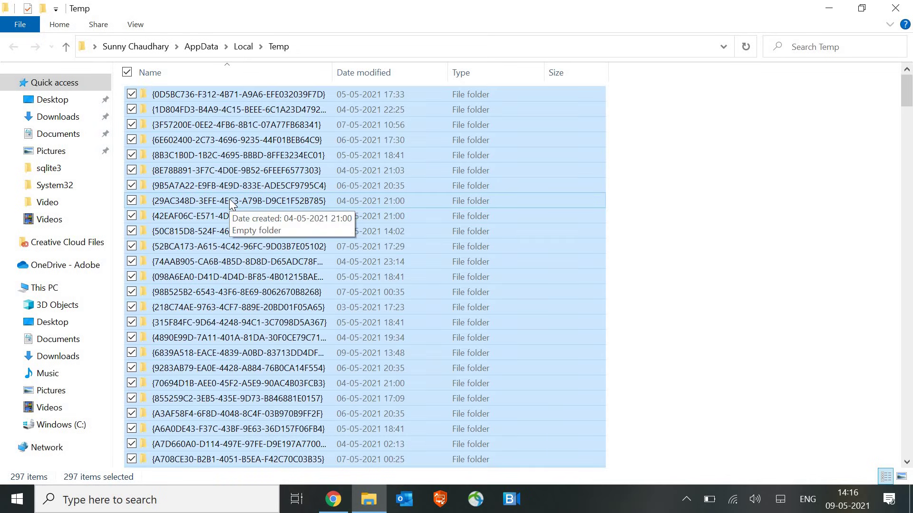
key("shift+Delete")
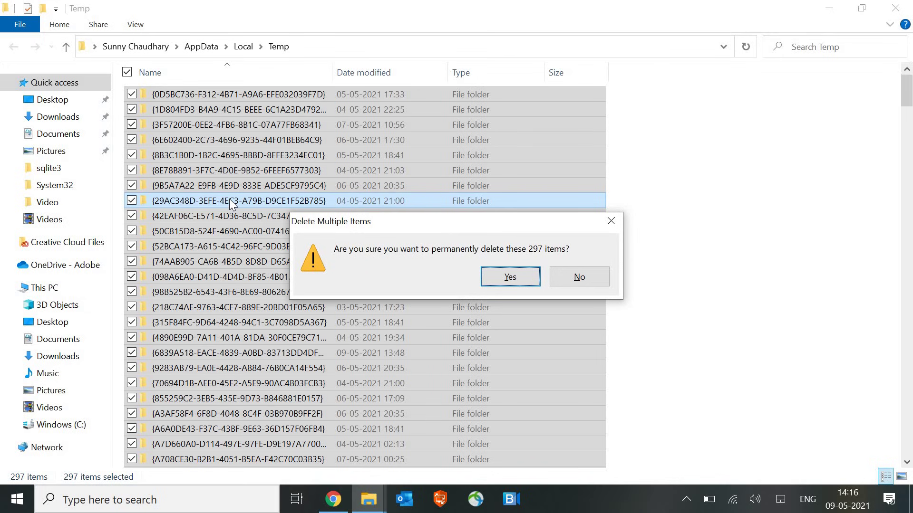
key("Return")
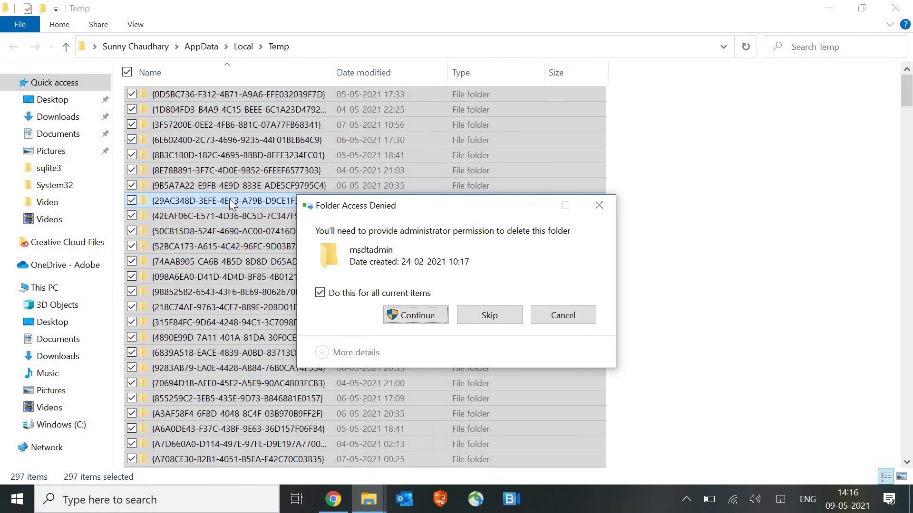
key("Return")
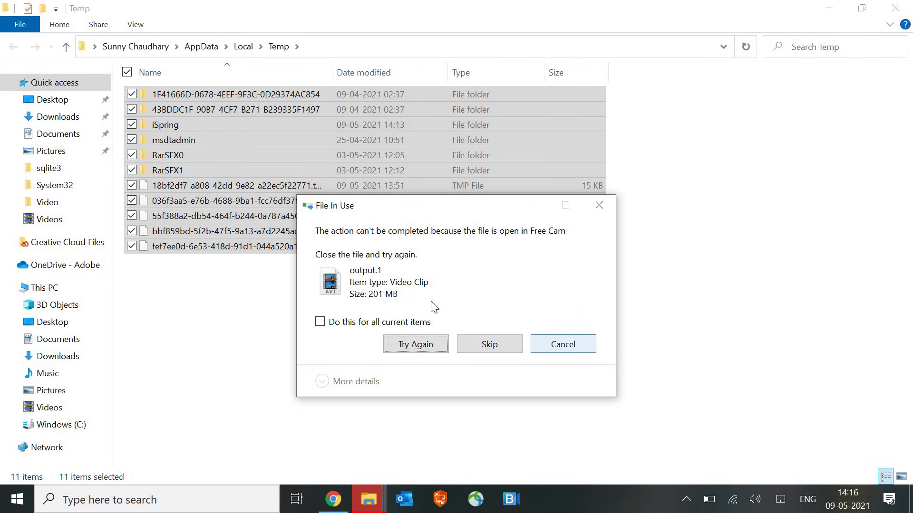
left_click(561, 347)
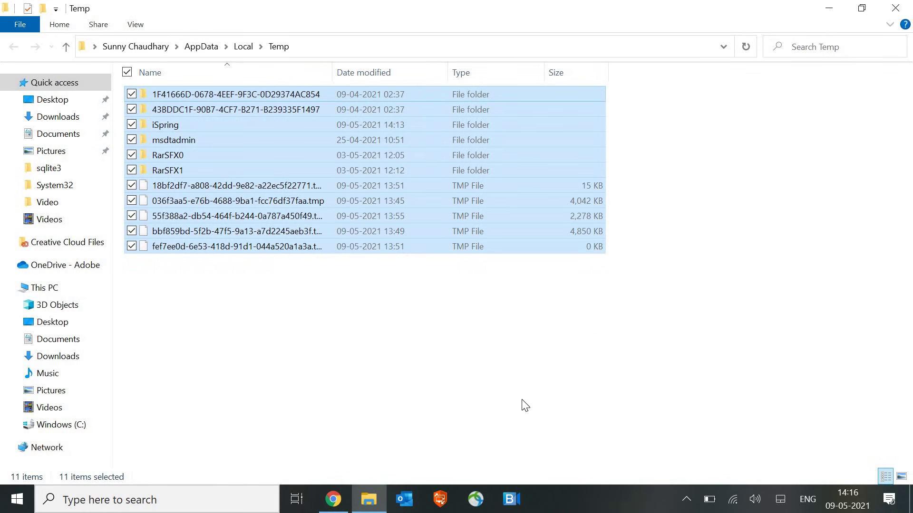
left_click(895, 8)
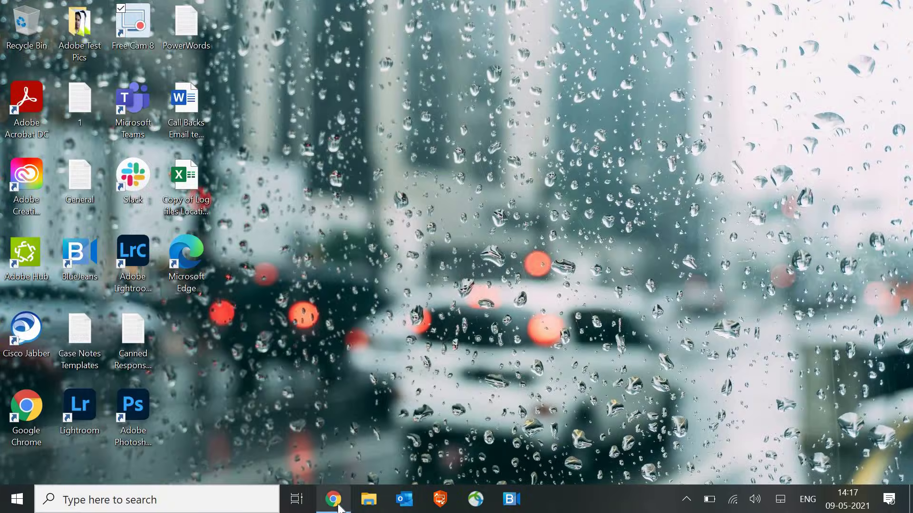
Bring Chrome back, replace the Channel dashboard tab with a new tab, and load Google
left_click(334, 500)
key("ctrl+t")
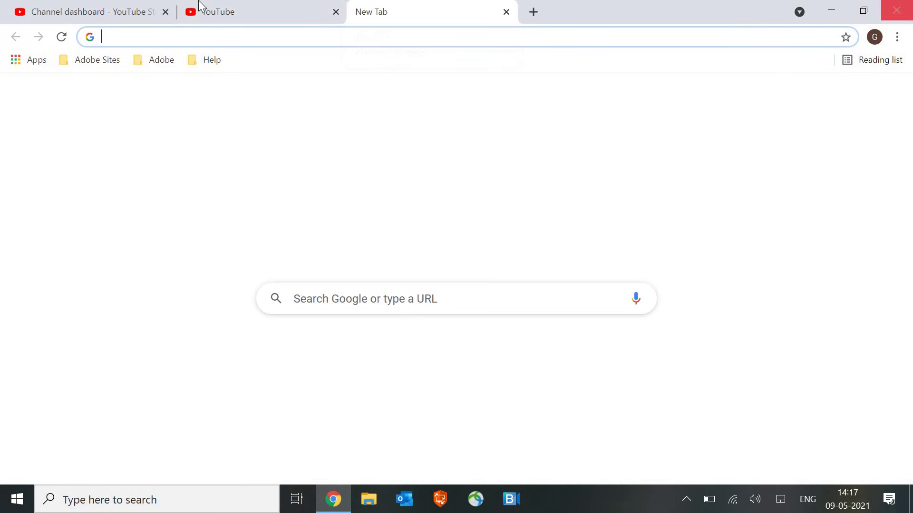
left_click(165, 11)
left_click(175, 38)
type("google.com")
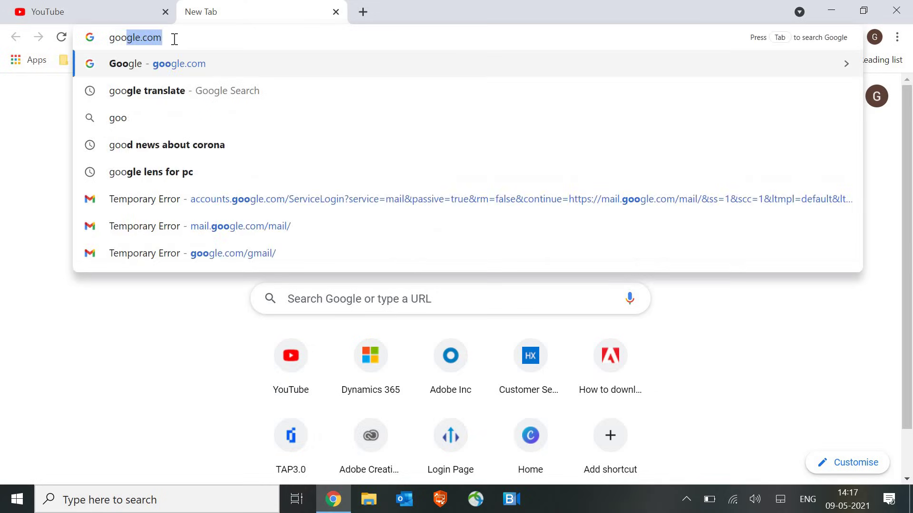
key("Return")
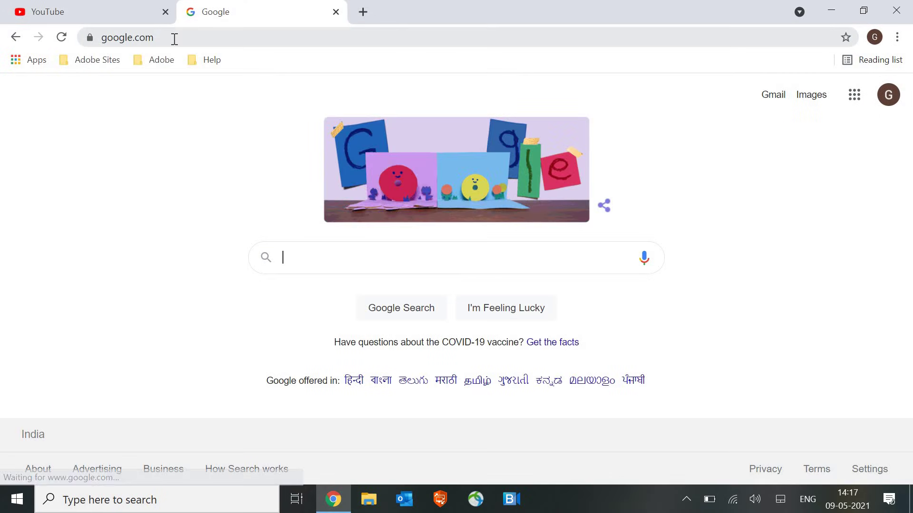
Search 'malwarebytes' and open the Malwarebytes and HitmanPro sites, ending on HitmanPro
type("malw")
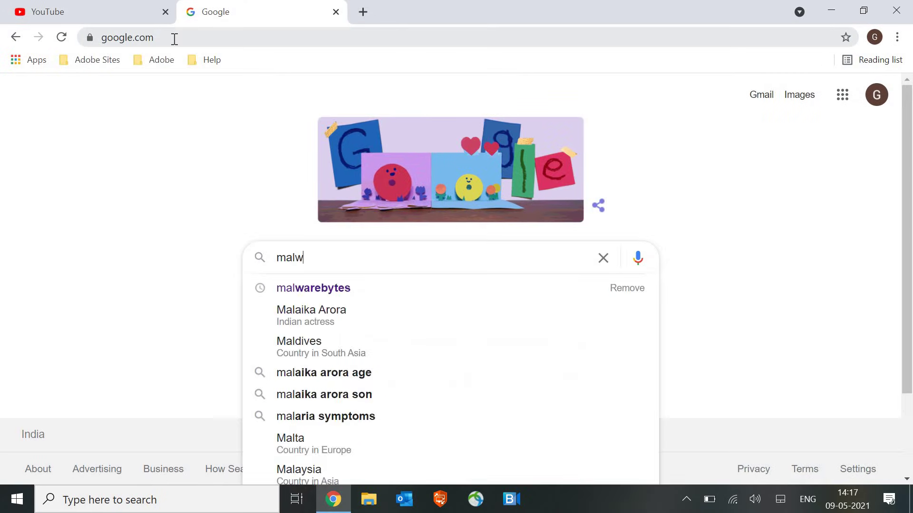
type("arebytes")
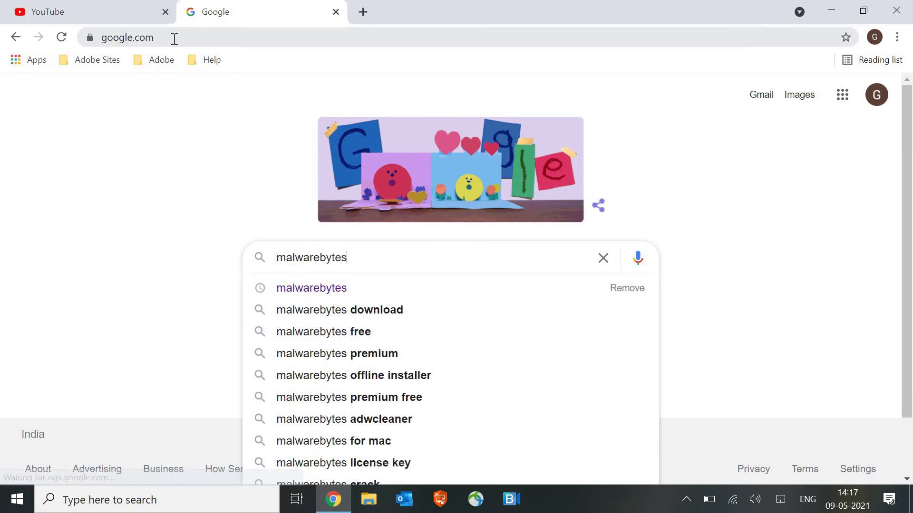
key("Return")
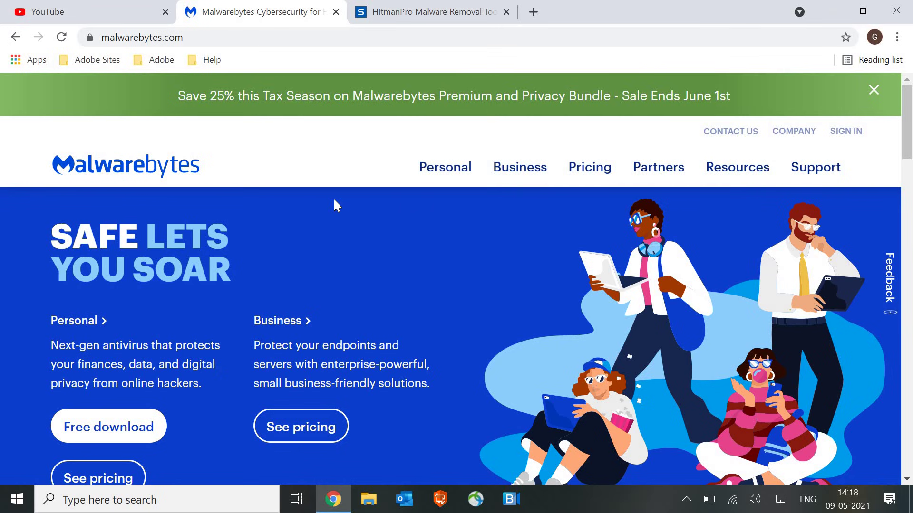
left_click(464, 13)
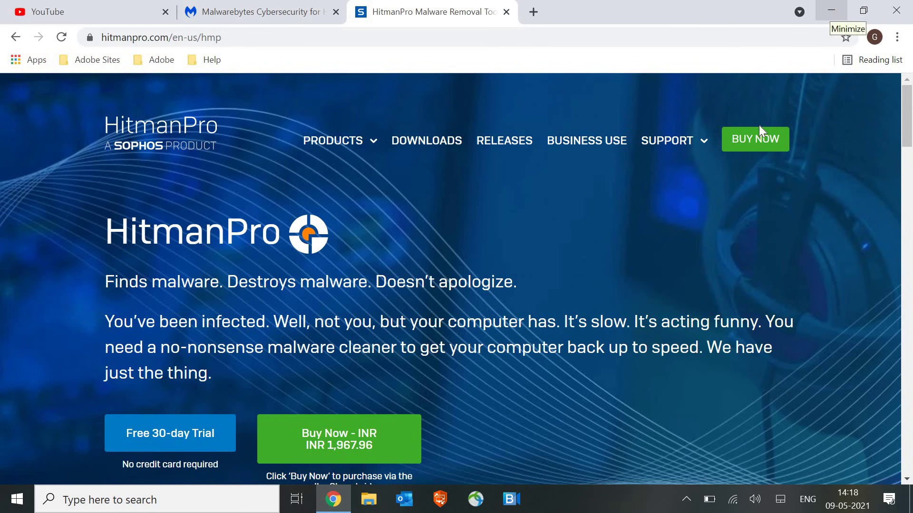
Minimize Chrome, run inetcpl.cpl, and move through Internet Properties to the Advanced tab
left_click(832, 15)
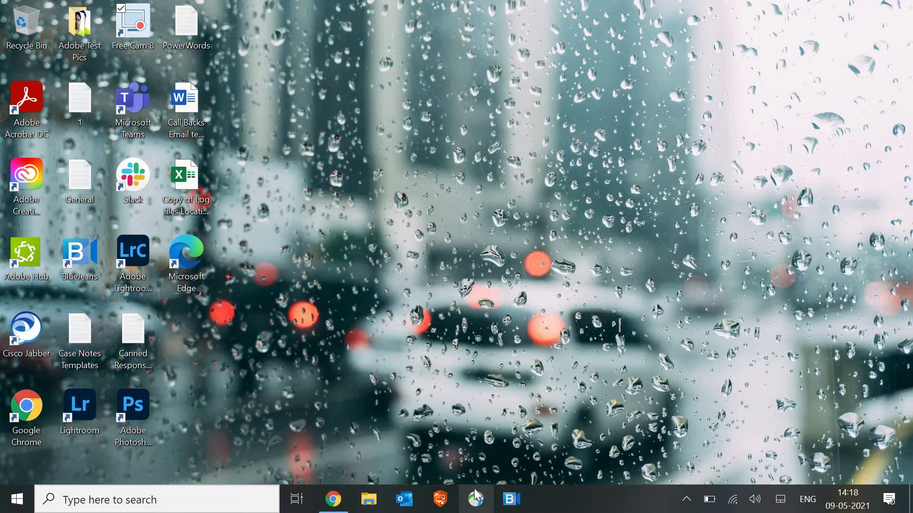
key("super+r")
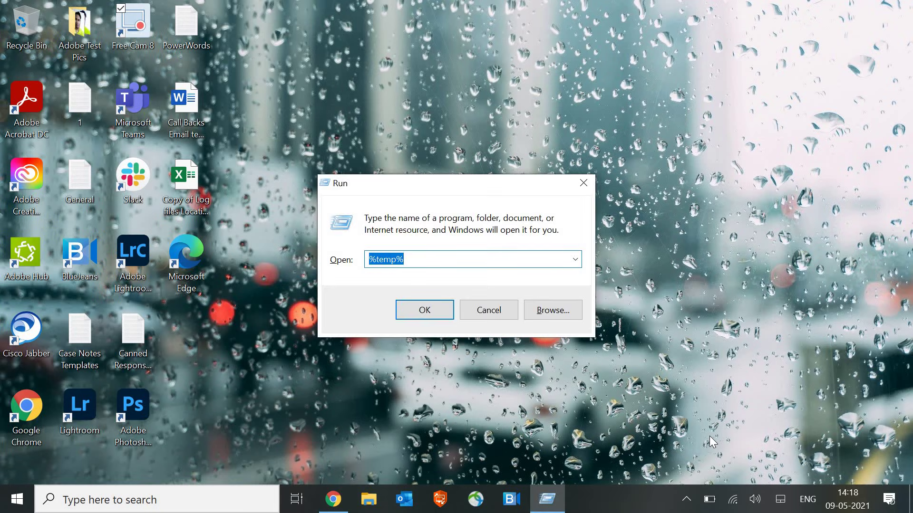
type("i")
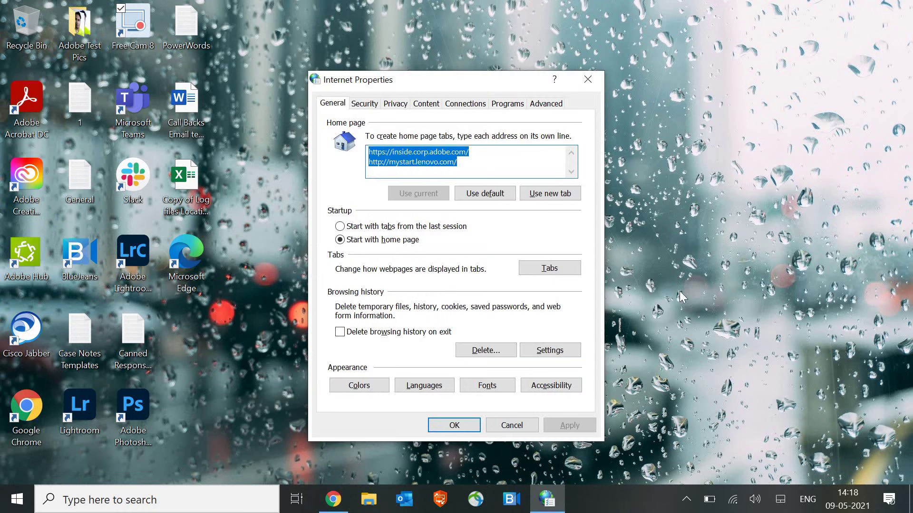
left_click(481, 106)
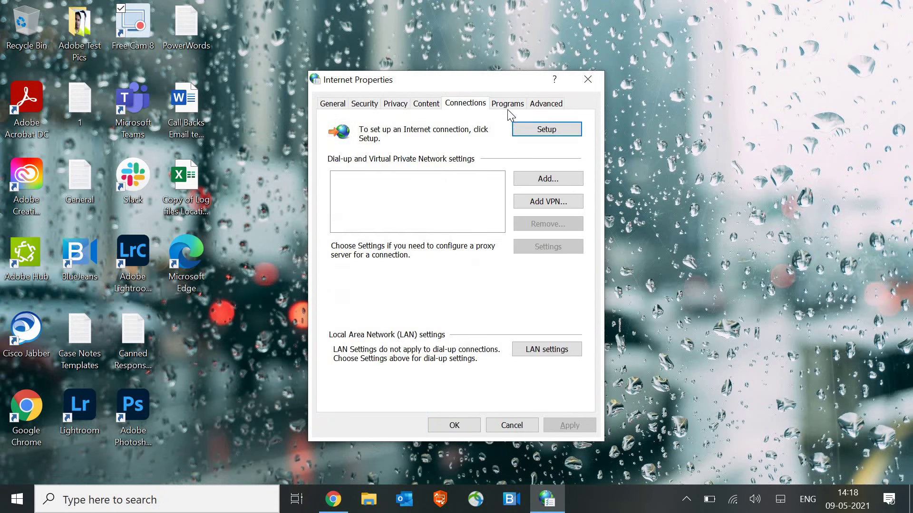
left_click(512, 107)
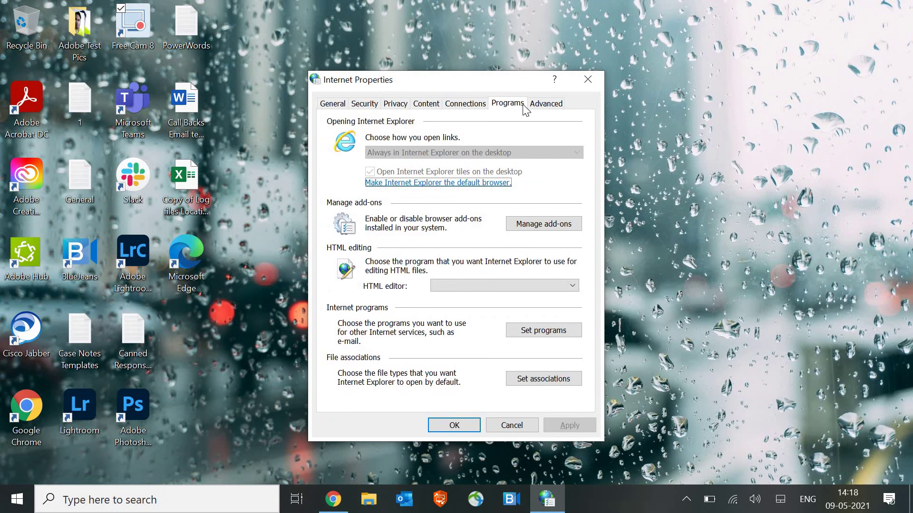
left_click(547, 105)
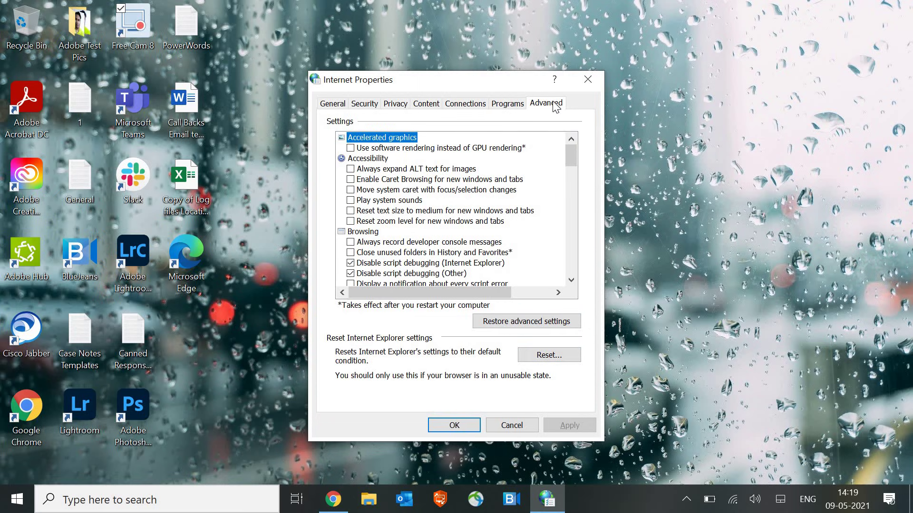
Restore advanced settings and reset Internet Explorer including personal settings, then close the reset window
left_click(524, 327)
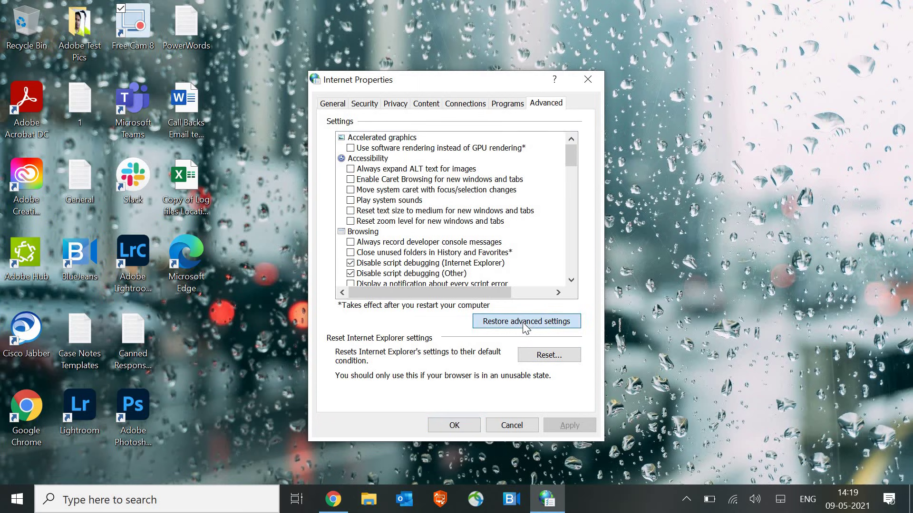
left_click(553, 357)
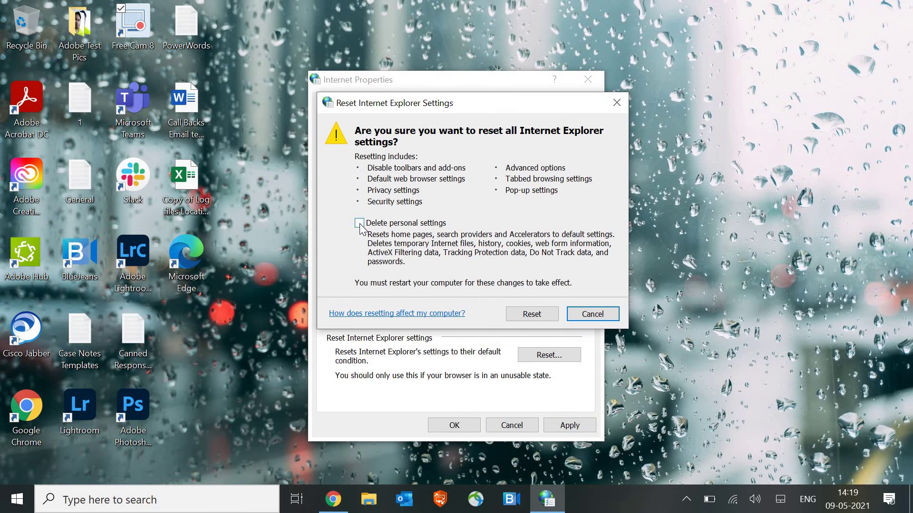
left_click(359, 224)
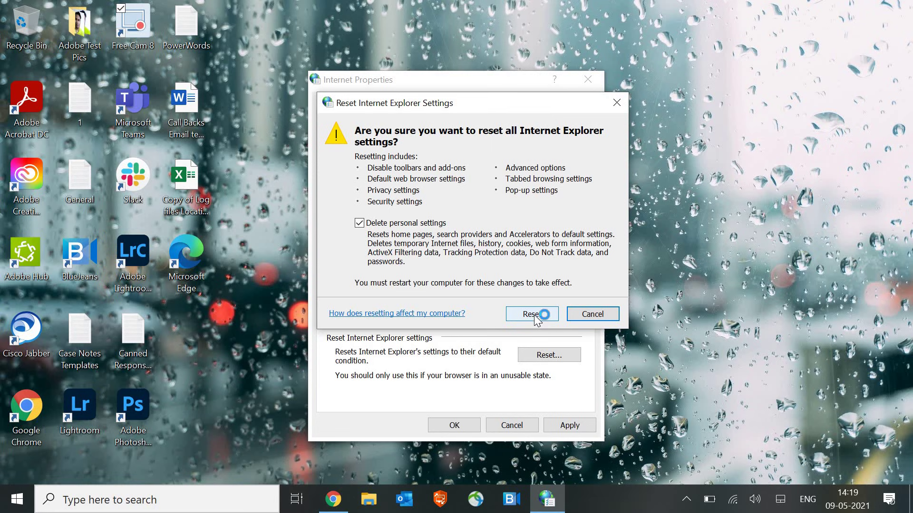
left_click(535, 318)
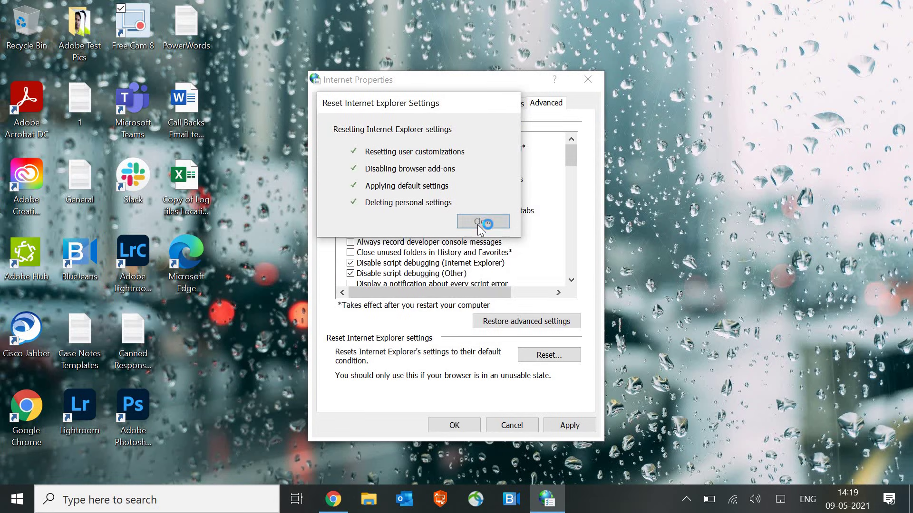
left_click(481, 222)
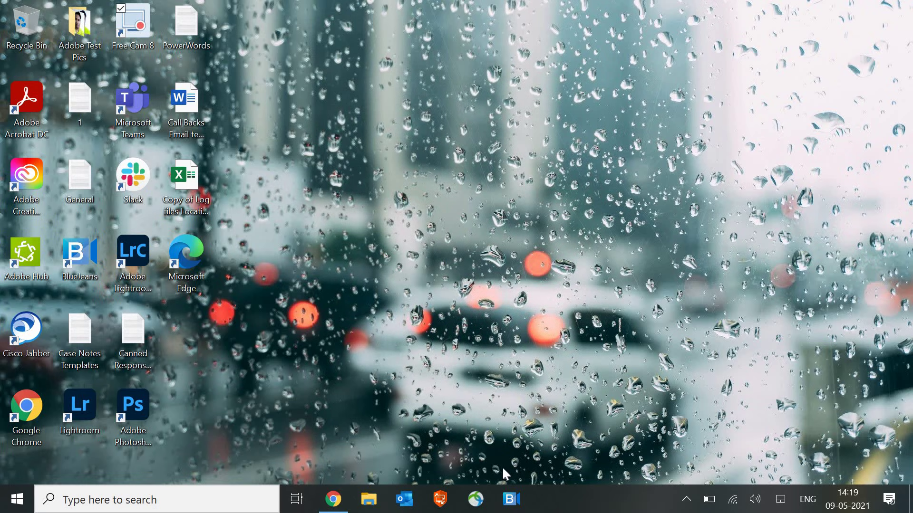
Restore Chrome and switch between the Malwarebytes and HitmanPro tabs, ending on Malwarebytes
left_click(333, 499)
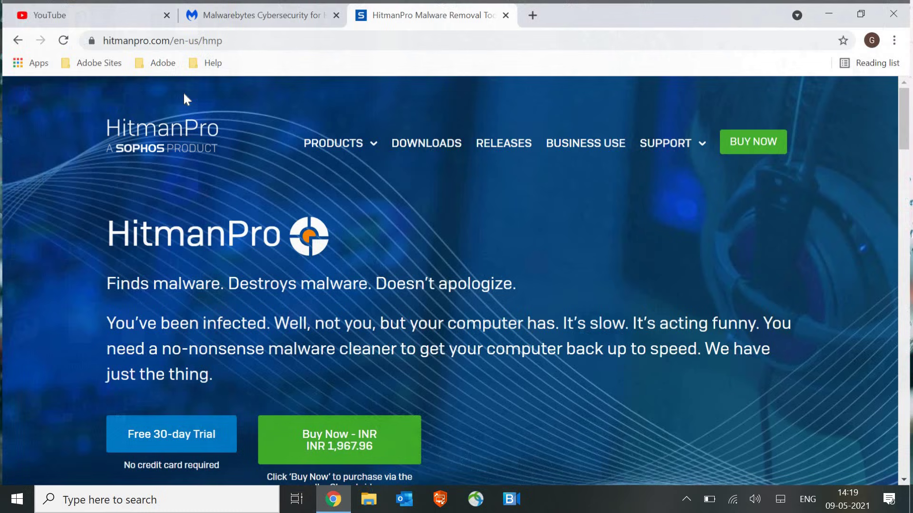
left_click(261, 15)
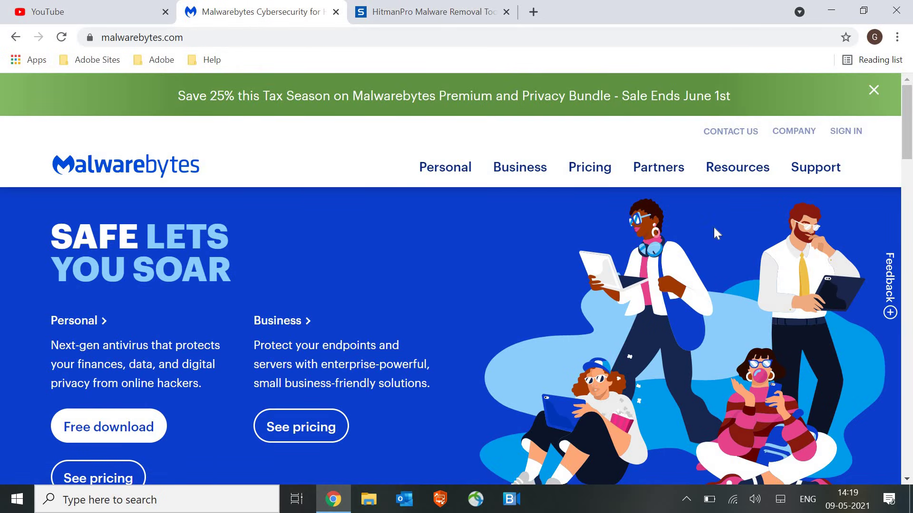
key("ctrl+Tab")
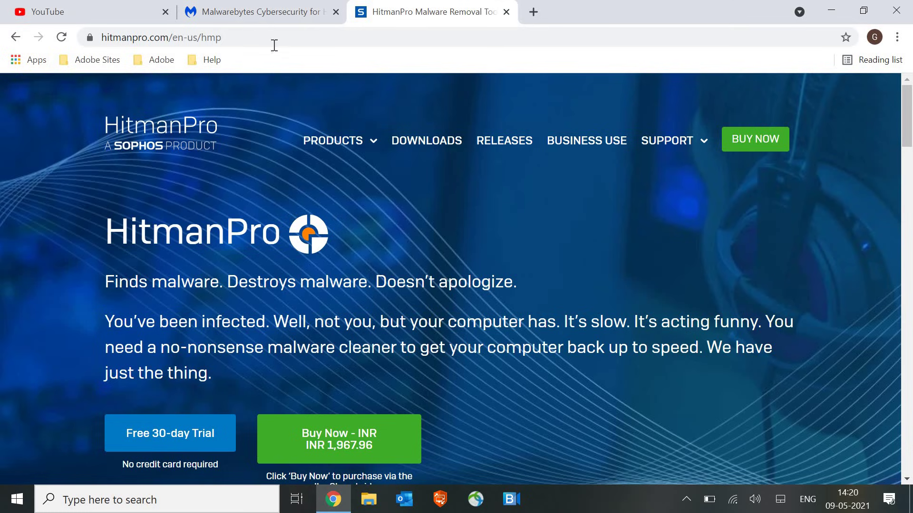
left_click(279, 15)
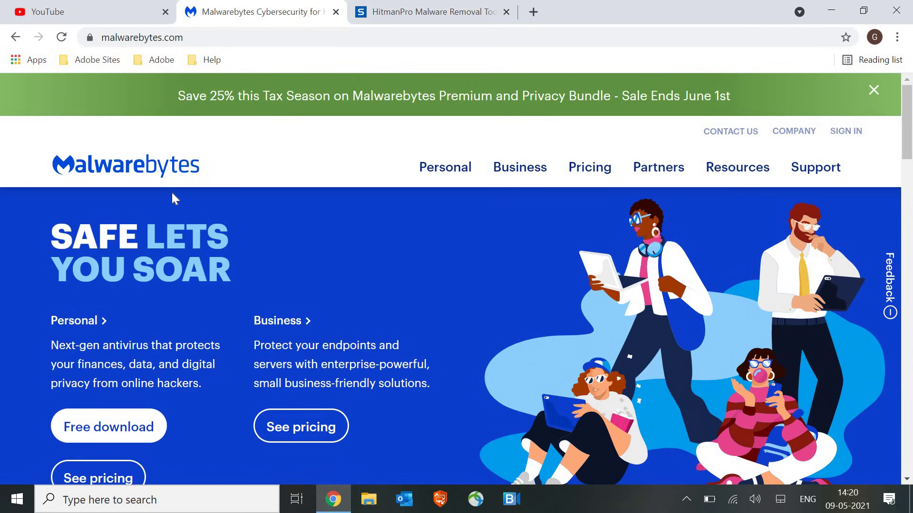
Search 'add' to open Add or remove programs and scroll through the 38 installed apps
left_click(421, 12)
left_click(67, 498)
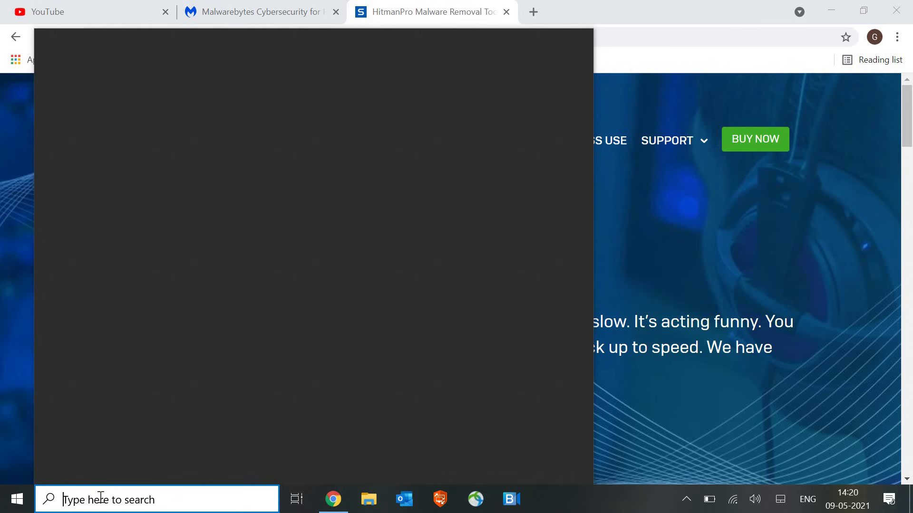
type("add")
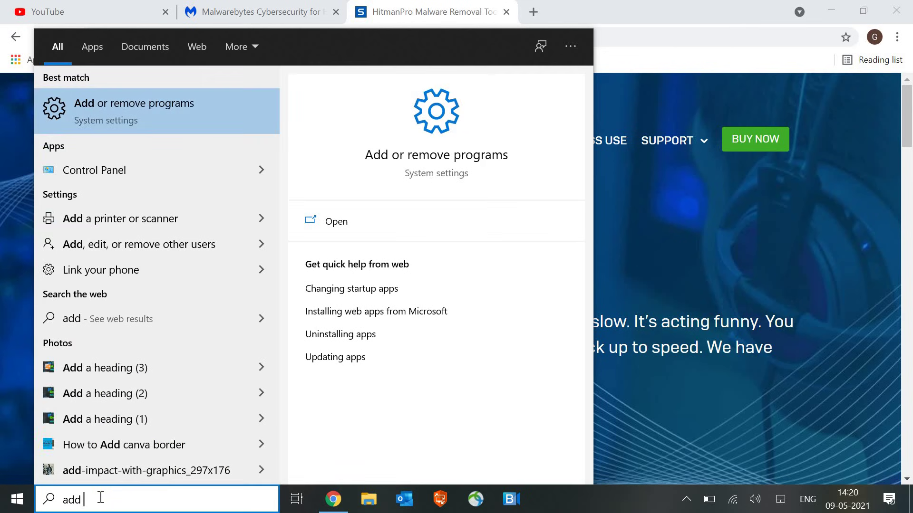
left_click(104, 119)
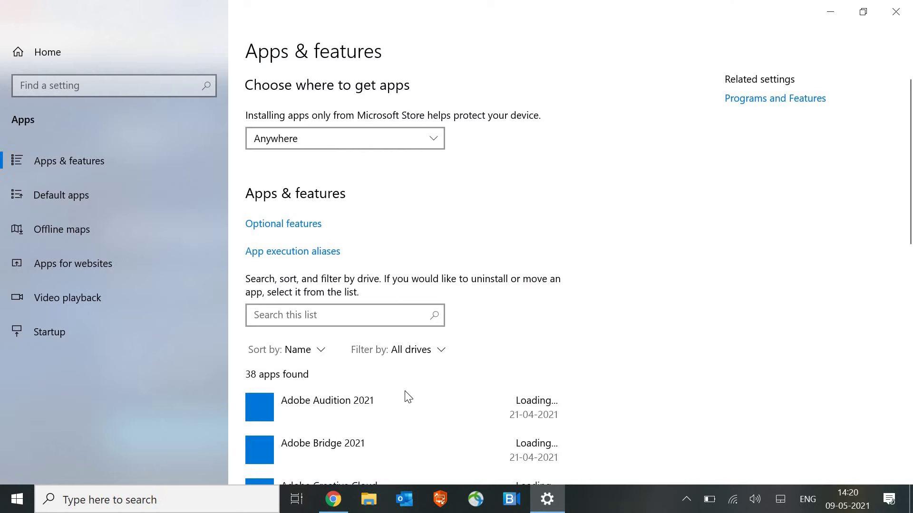
scroll(408, 397, "down", 6)
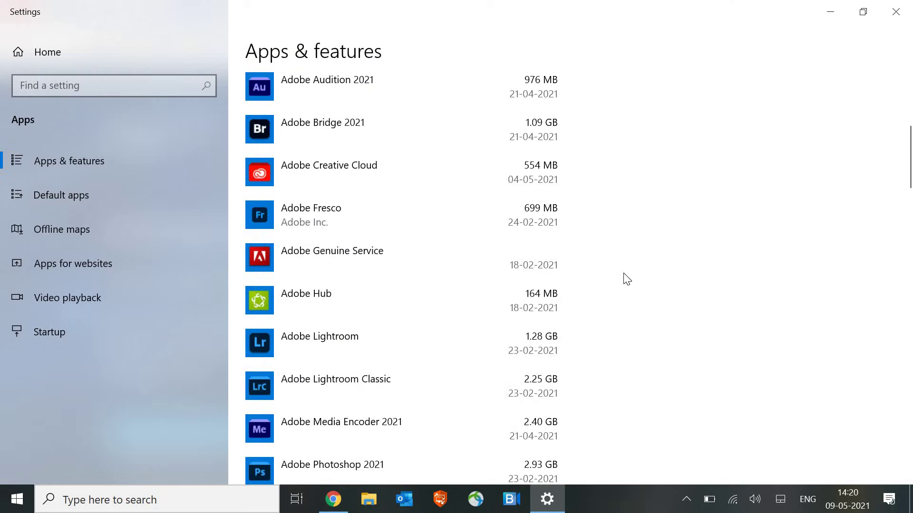